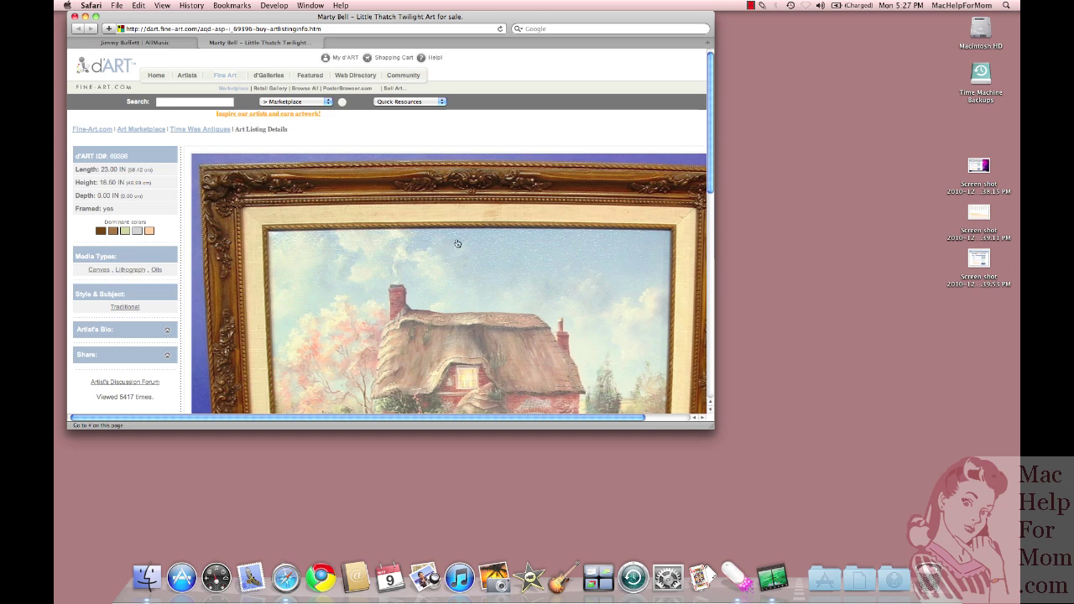
Magnify the whole screen around the cottage in the framed painting, and return the display to its normal size
scroll(457, 244, down, 5)
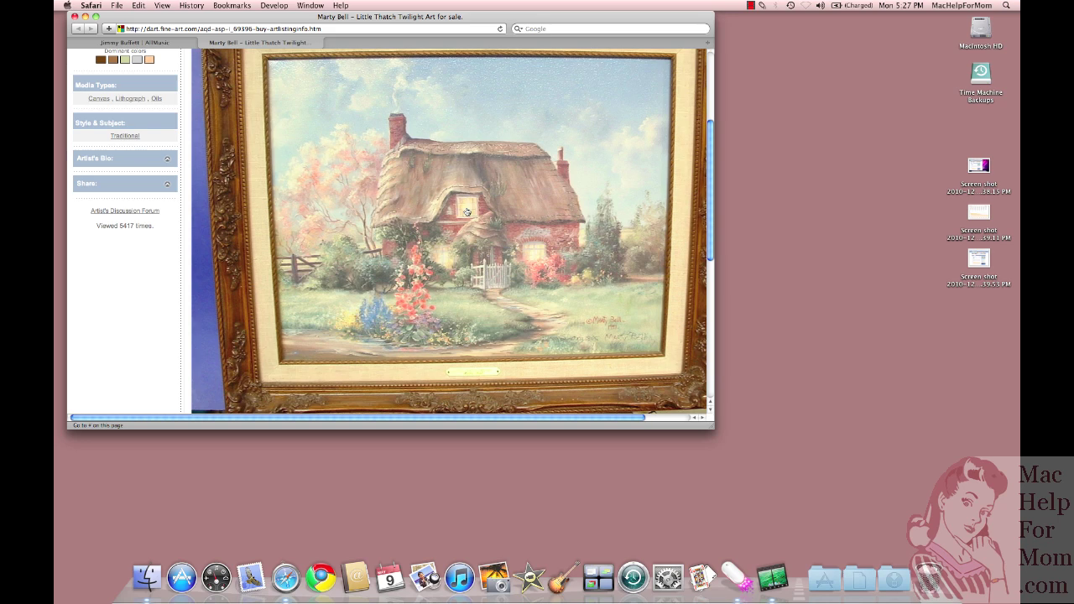
key(ctrl)
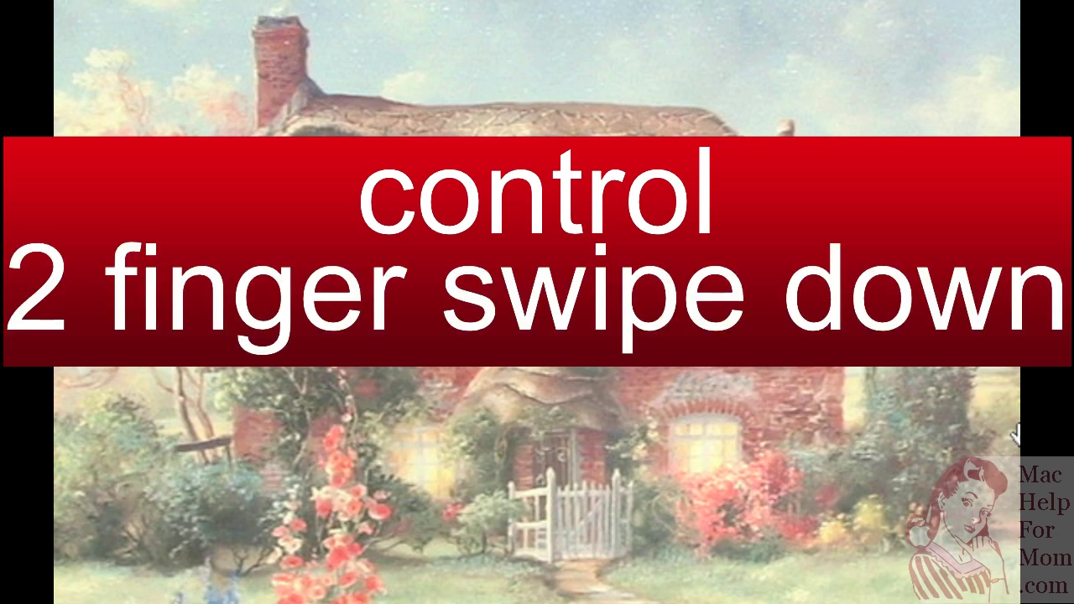
ctrl+scroll(1014, 433, down, 10)
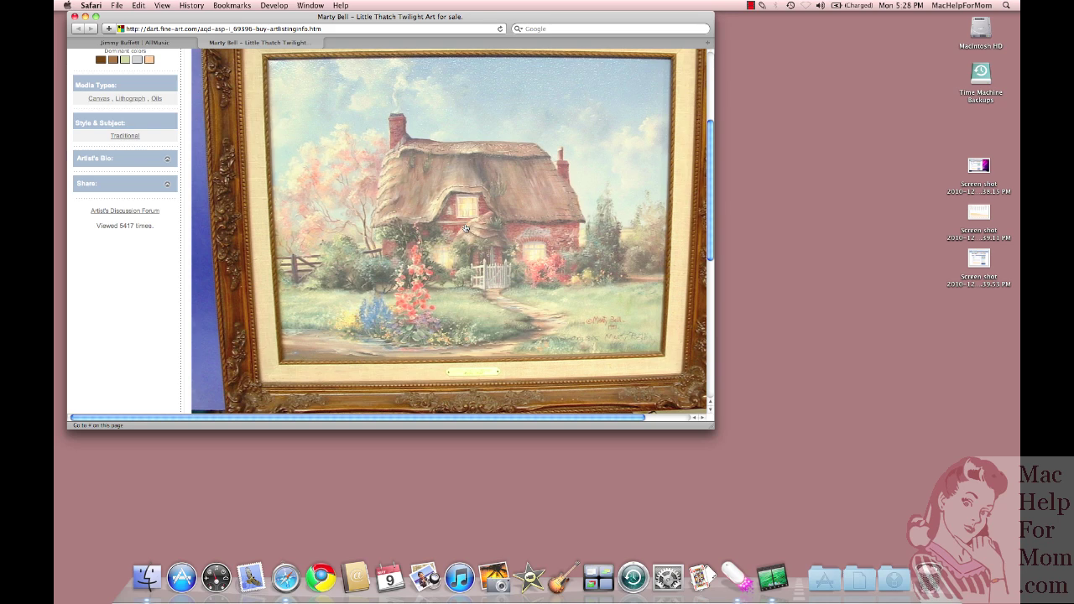
Magnify the whole screen in several increments, closing in on the cottage's upper window and doorway
key(super)
key(alt+super+equal)
key(alt+super+equal)
key(alt+super+equal)
key(alt+super+equal)
key(alt+super+equal)
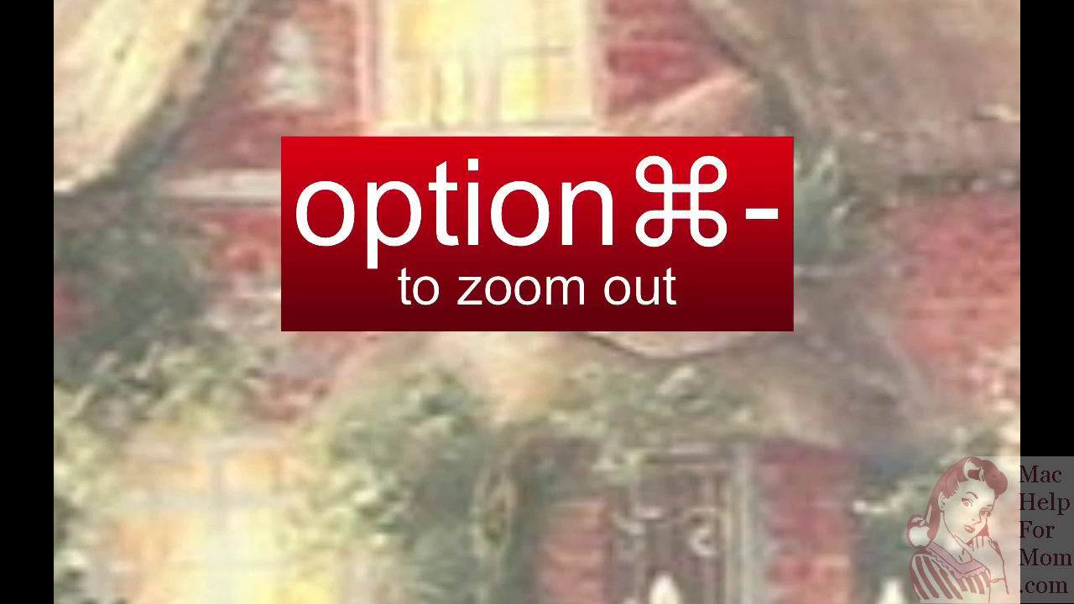
Return the screen magnification to normal, and briefly magnify the painting slightly before restoring the full view
key(alt+super+minus)
key(alt+super+minus)
key(alt+super+minus)
key(alt+super+minus)
key(alt+super+minus)
key(alt+super+minus)
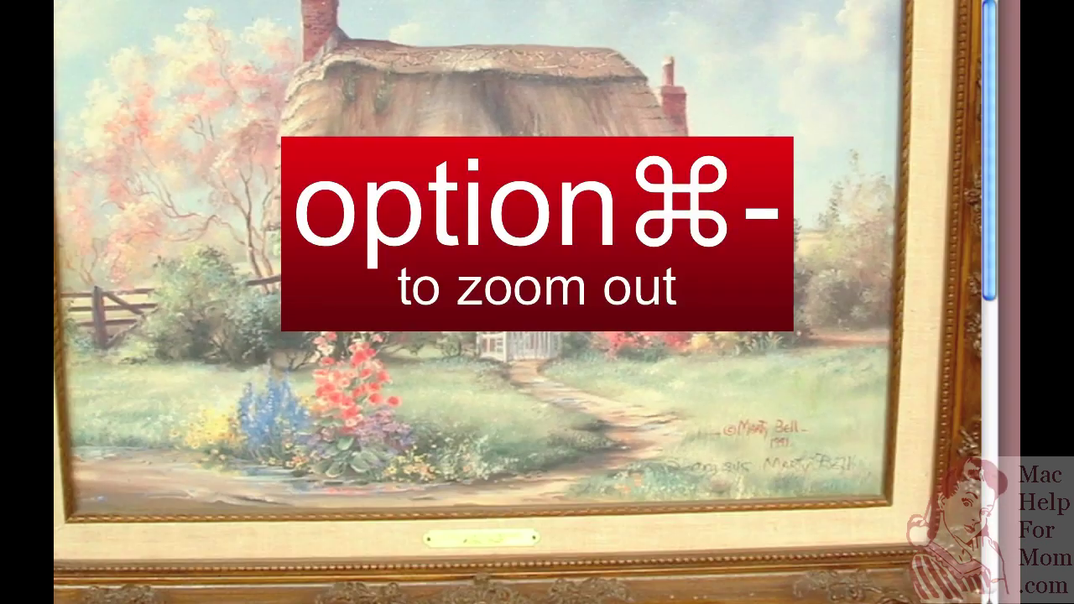
key(alt+super+minus)
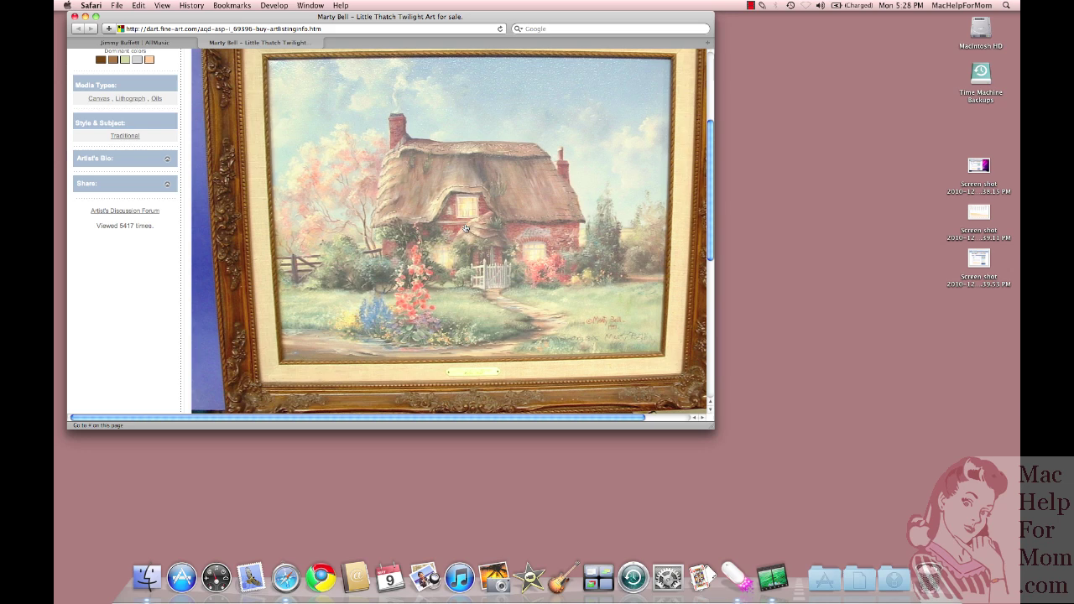
scroll(466, 229, up, 2)
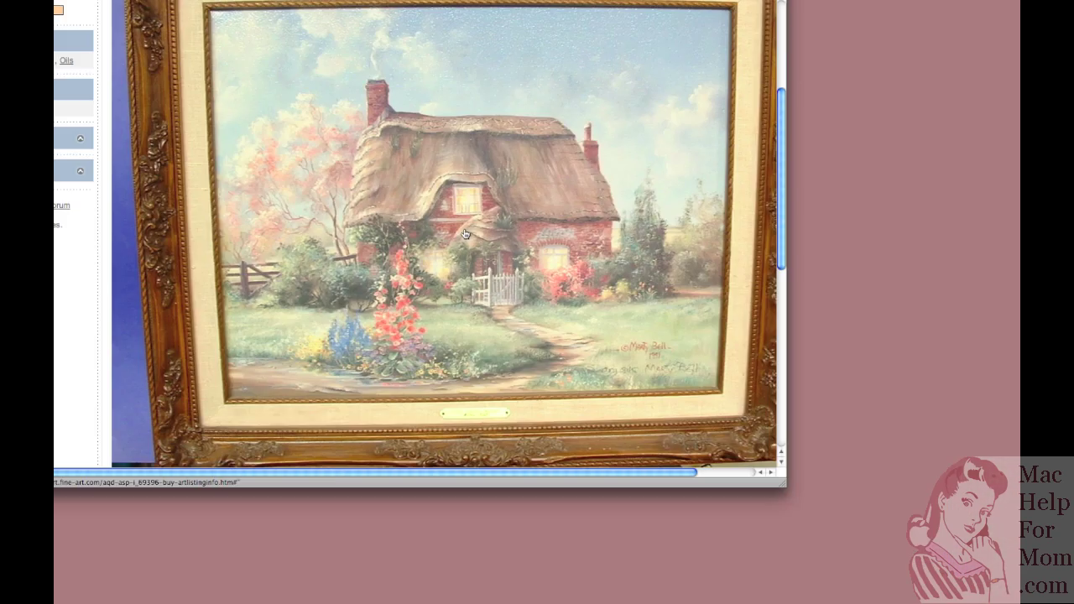
scroll(466, 234, down, 5)
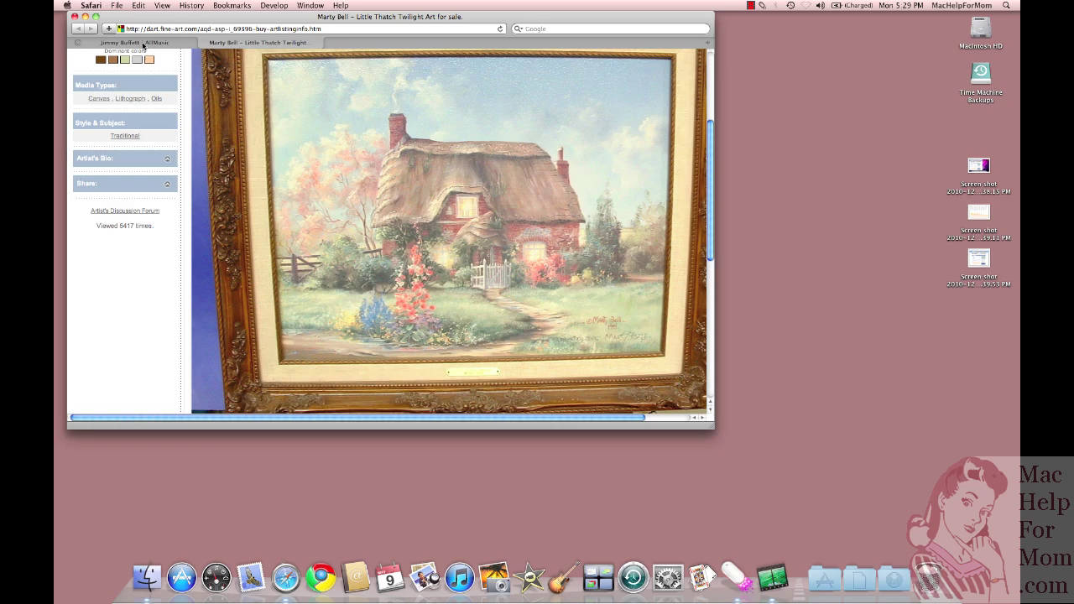
Switch to the Jimmy Buffett AllMusic page and enlarge only the web page content by two zoom levels
click(135, 42)
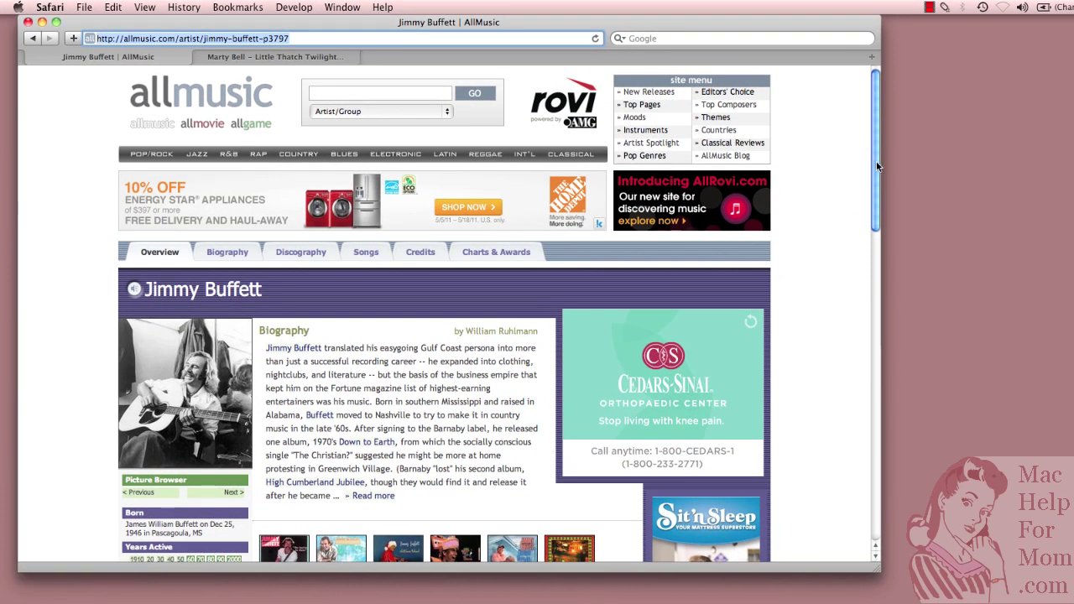
drag(875, 163, 881, 286)
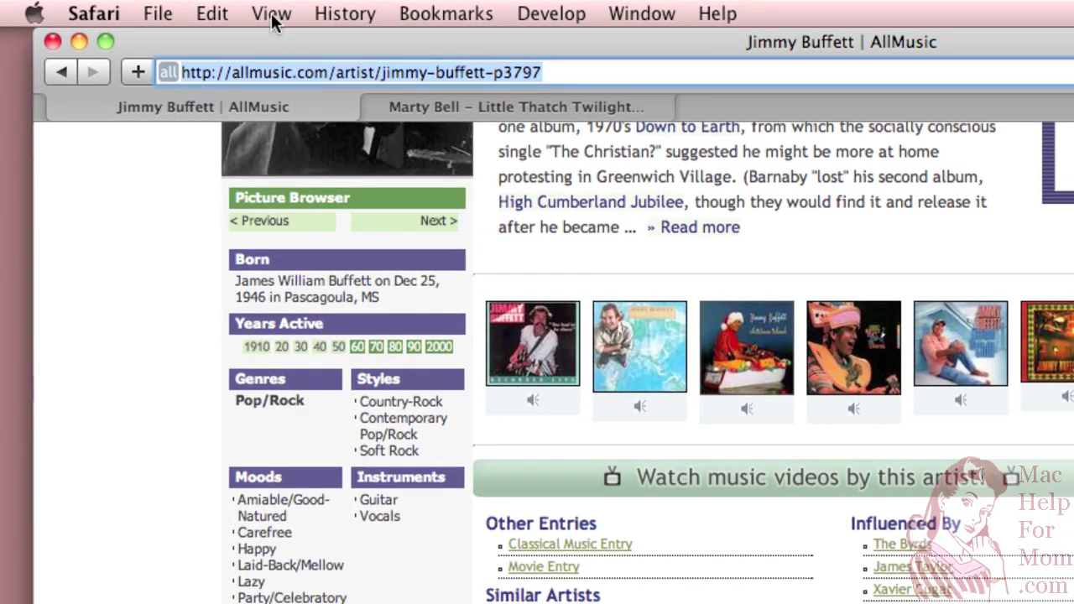
click(272, 15)
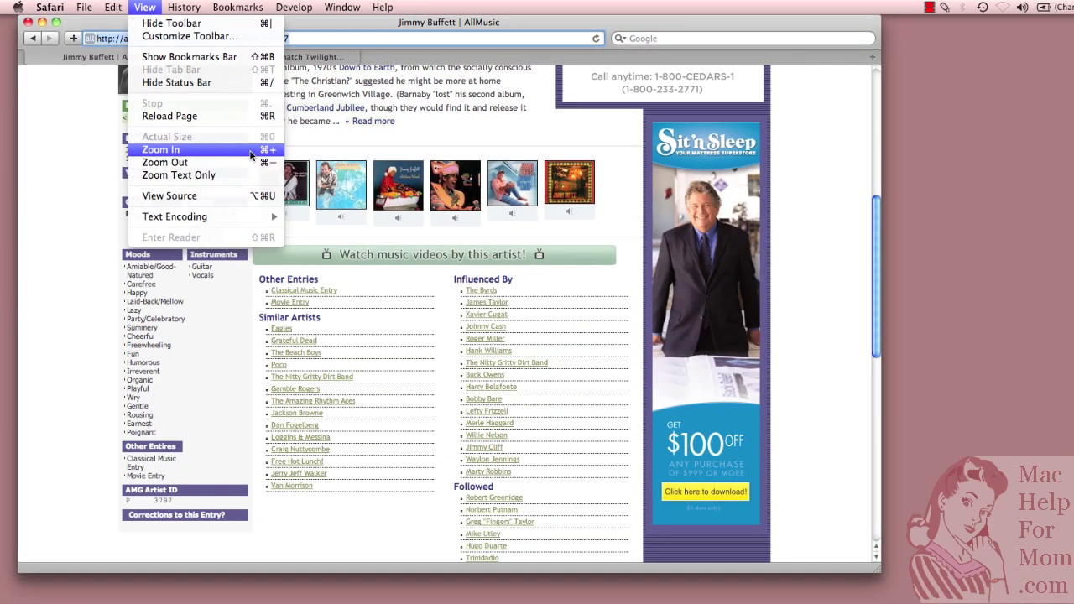
click(250, 153)
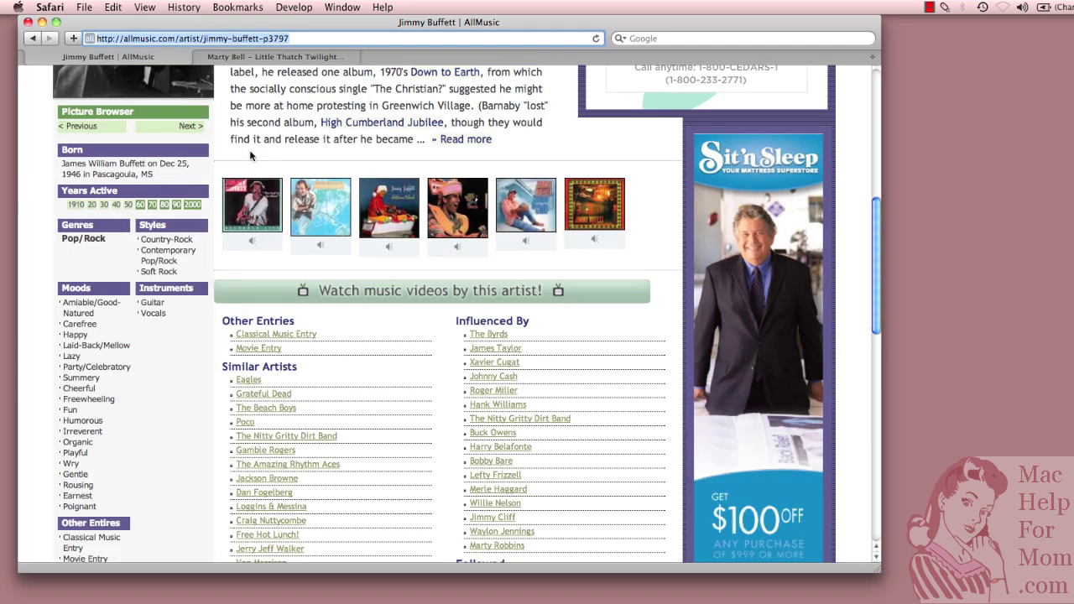
key(super+plus)
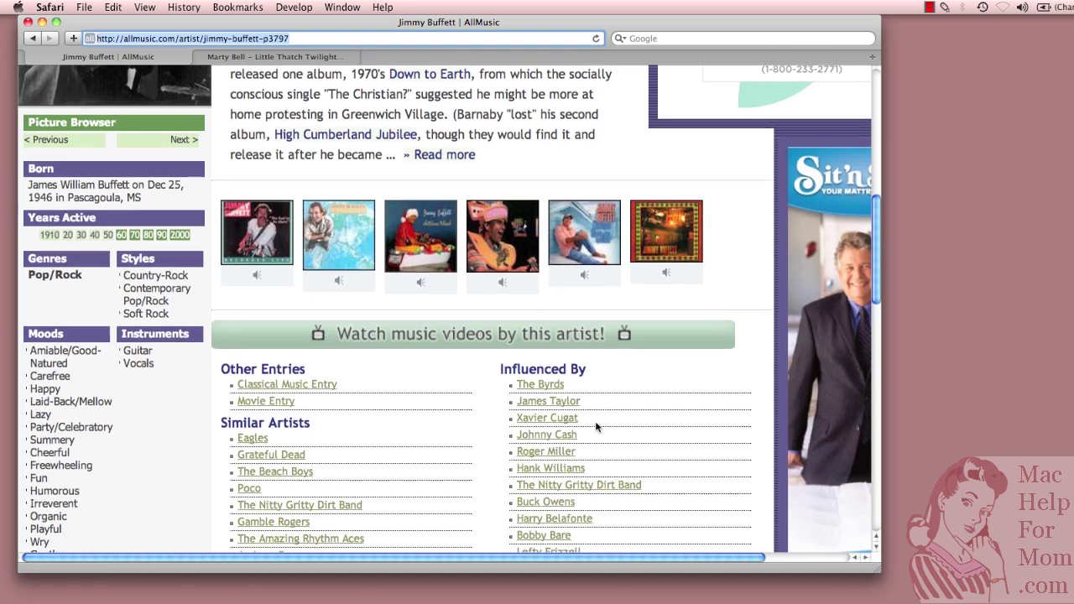
Look over the enlarged biography and artist lists, and reduce the page content by two zoom levels
scroll(596, 427, up, 5)
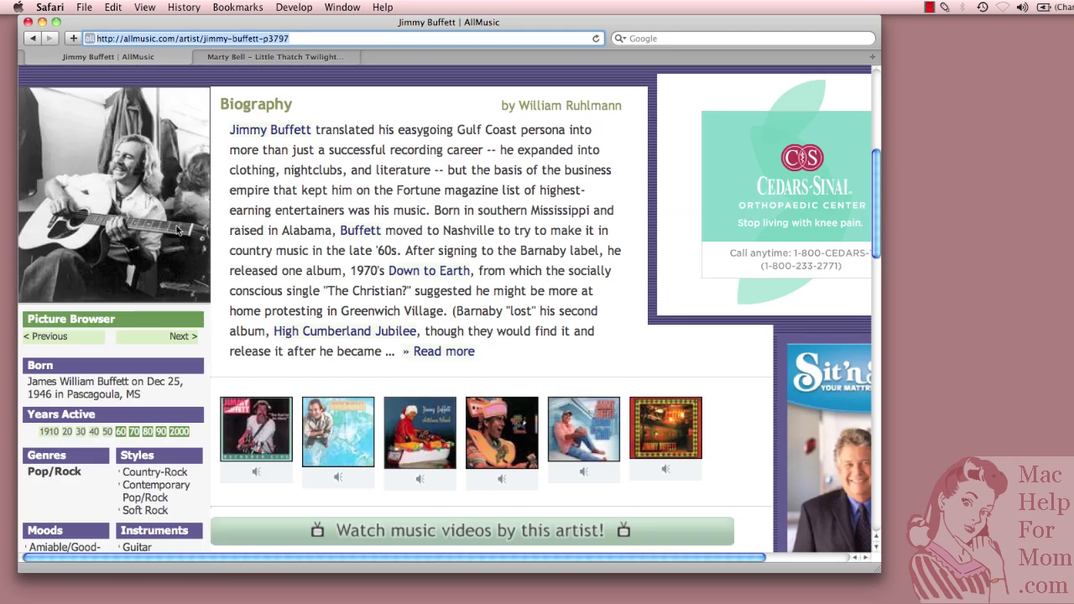
scroll(361, 381, down, 8)
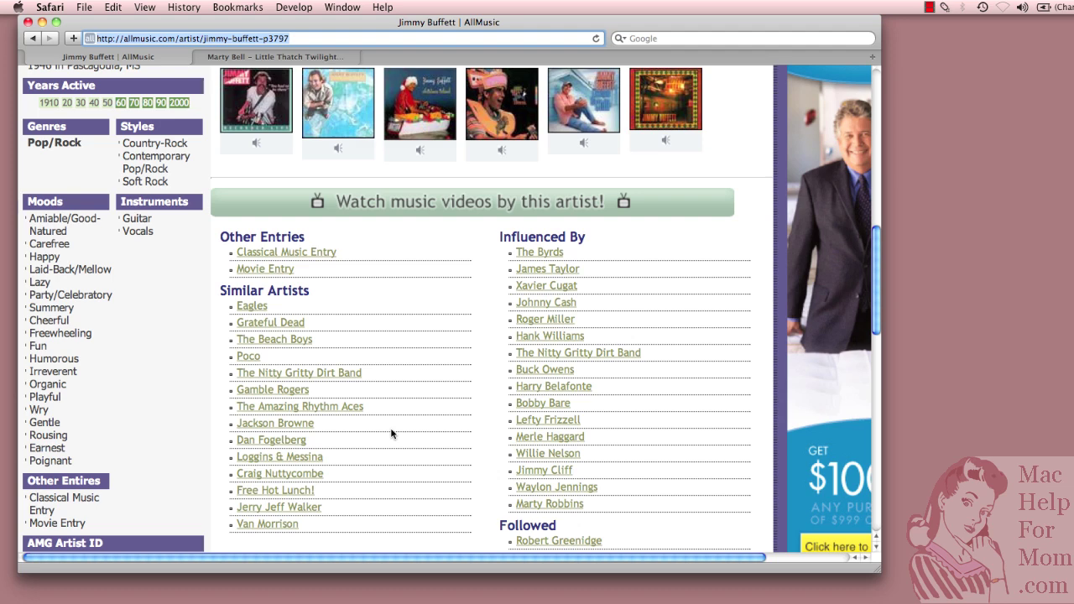
key(super+minus)
key(super+minus)
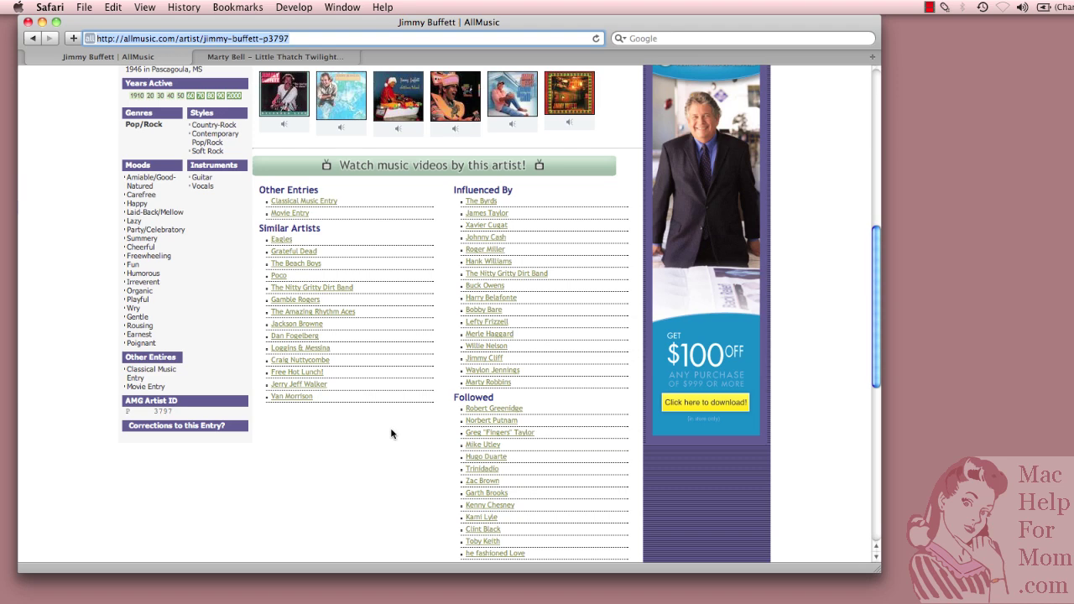
Enlarge the Jimmy Buffett page by two zoom levels again, and reset it directly to its actual size
key(super+plus)
key(super+plus)
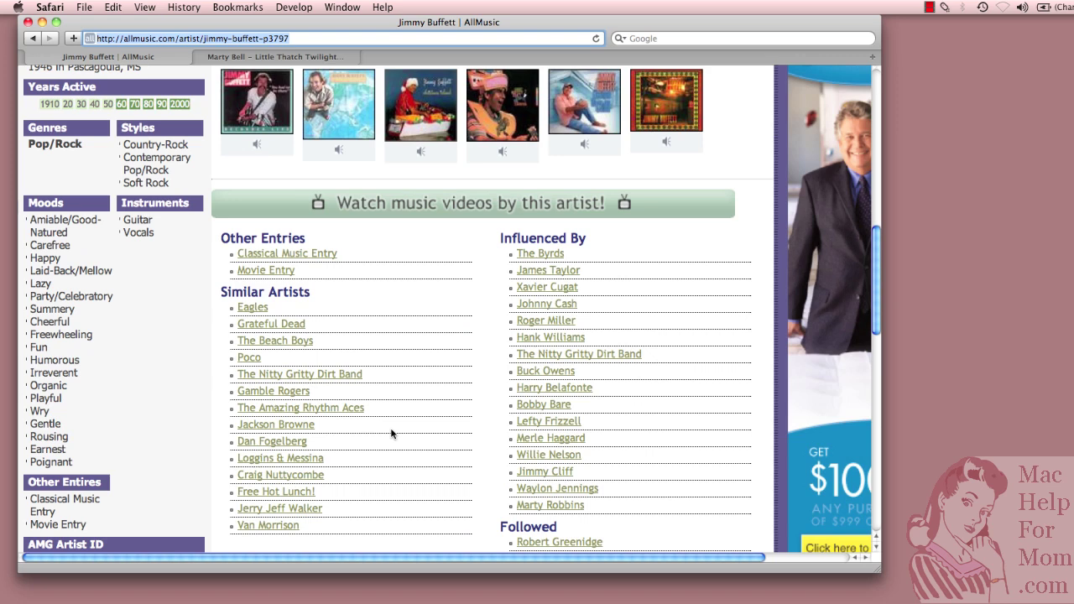
key(super+0)
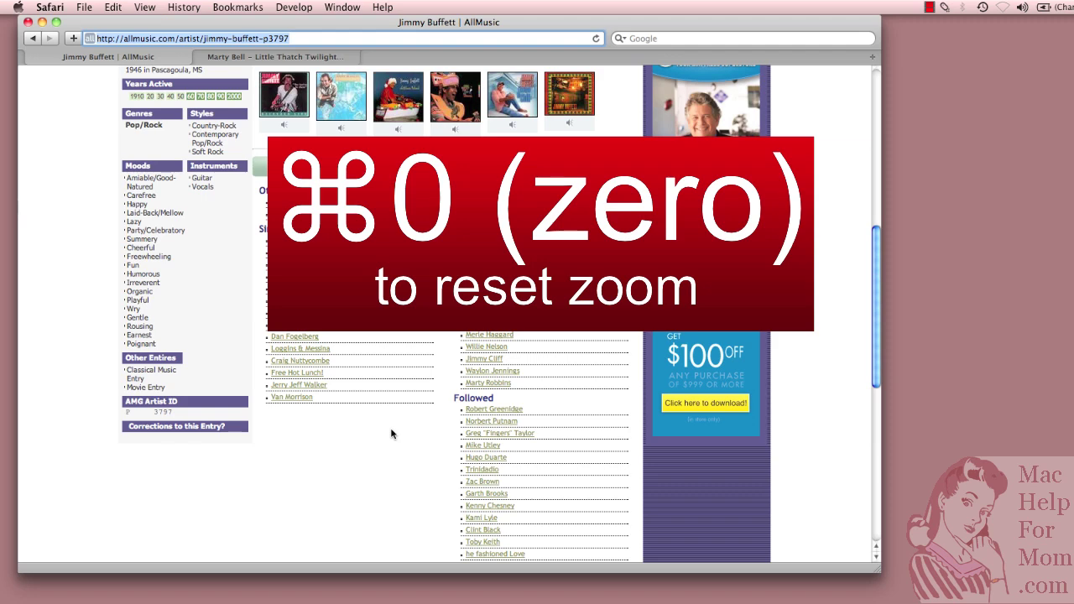
scroll(391, 433, up, 9)
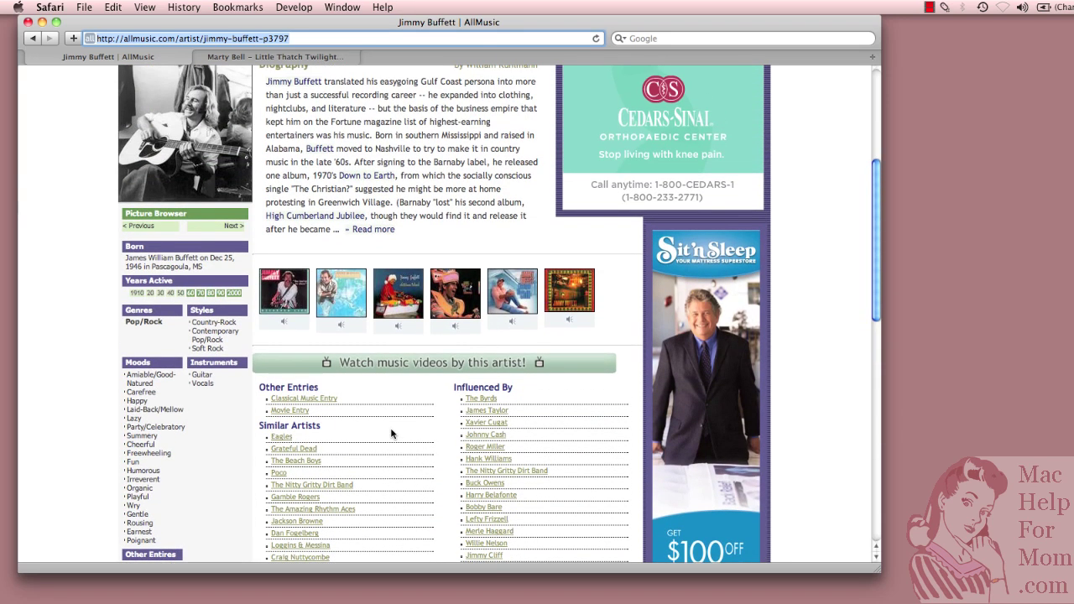